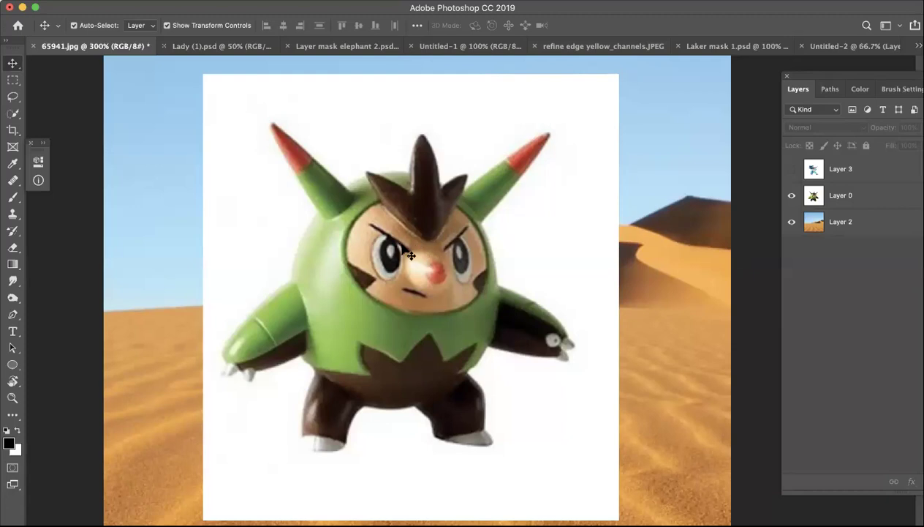
- Nudge Layer 0, the green toy photo, slightly upward over the desert, then zoom in and out
drag(401, 248, 394, 241)
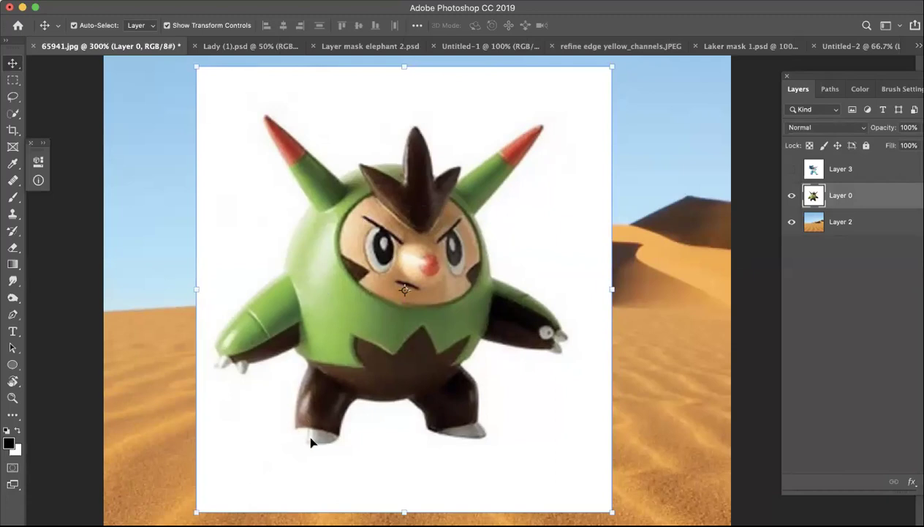
scroll(322, 420, up, 3)
scroll(322, 395, down, 3)
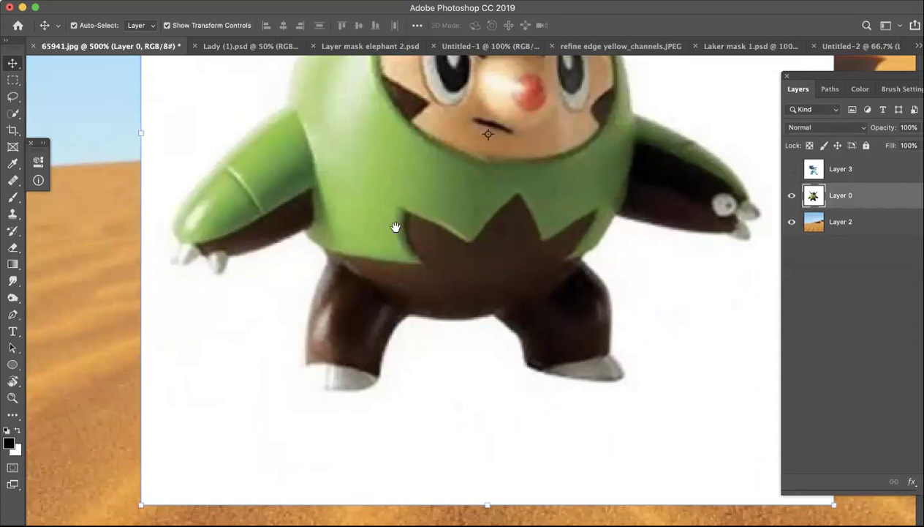
scroll(395, 227, up, 5)
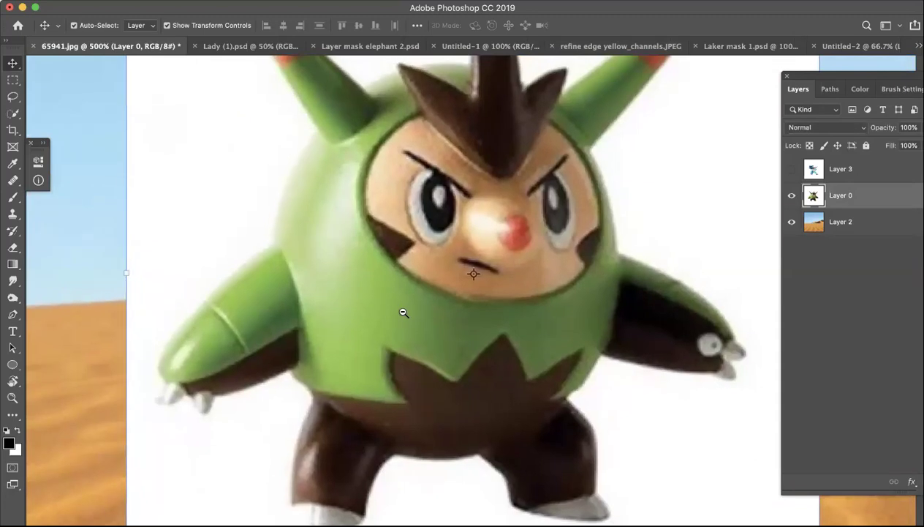
alt+click(403, 313)
alt+click(413, 306)
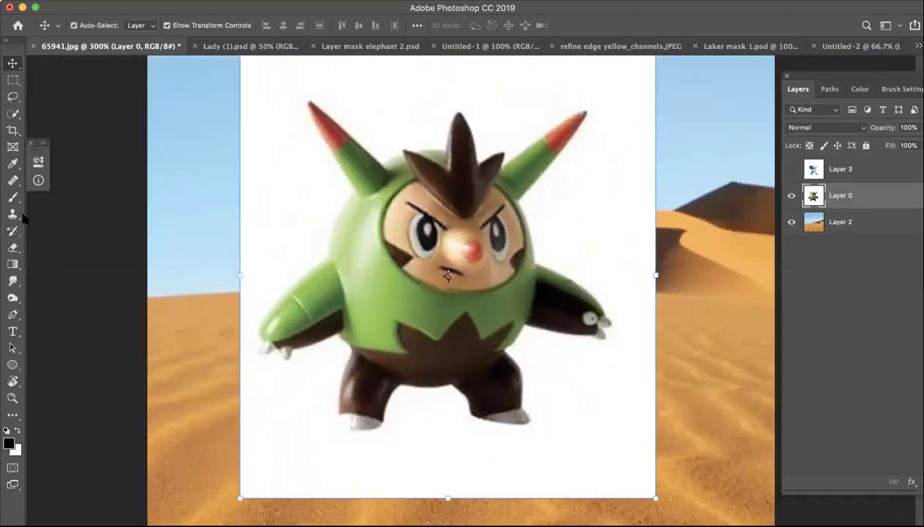
- Start a Pen path on the toy's left side and run it up to the left horn tip
key(p)
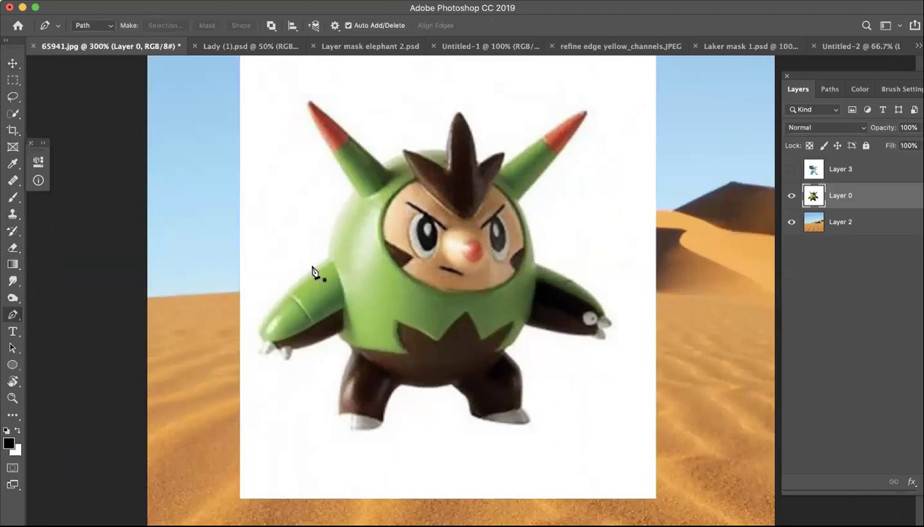
ctrl+click(328, 252)
drag(329, 260, 316, 294)
click(316, 297)
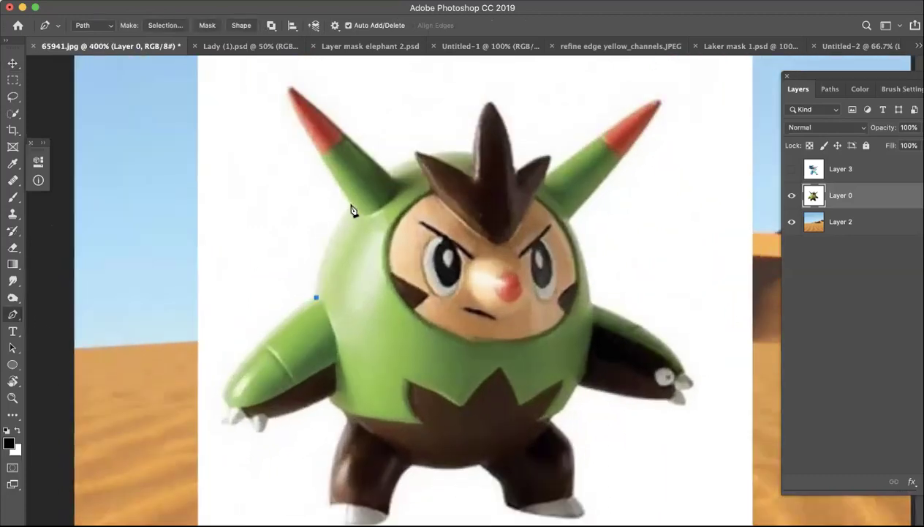
drag(351, 206, 385, 163)
click(288, 95)
key(ctrl+z)
click(290, 97)
key(ctrl+z)
alt+click(352, 205)
drag(291, 90, 300, 90)
- Trace the head spikes, including the central spike tip and the small spike
click(385, 171)
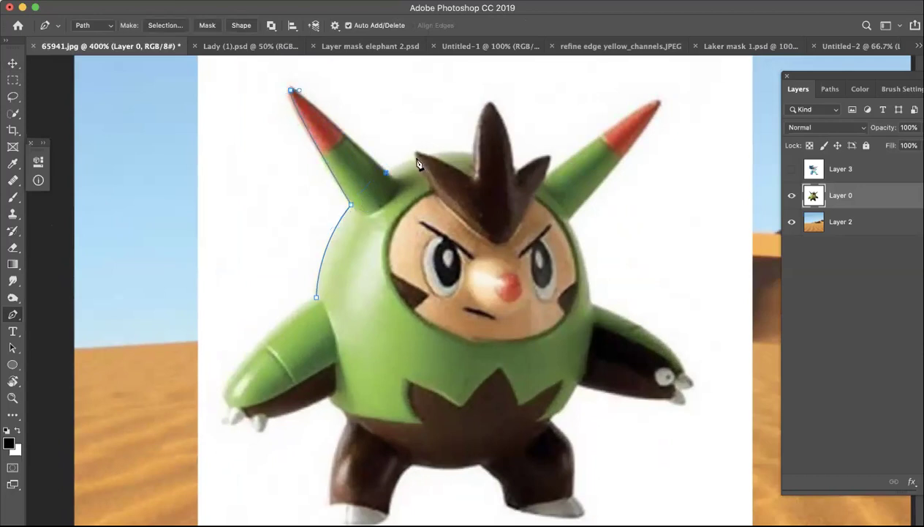
drag(417, 153, 417, 160)
drag(473, 150, 496, 153)
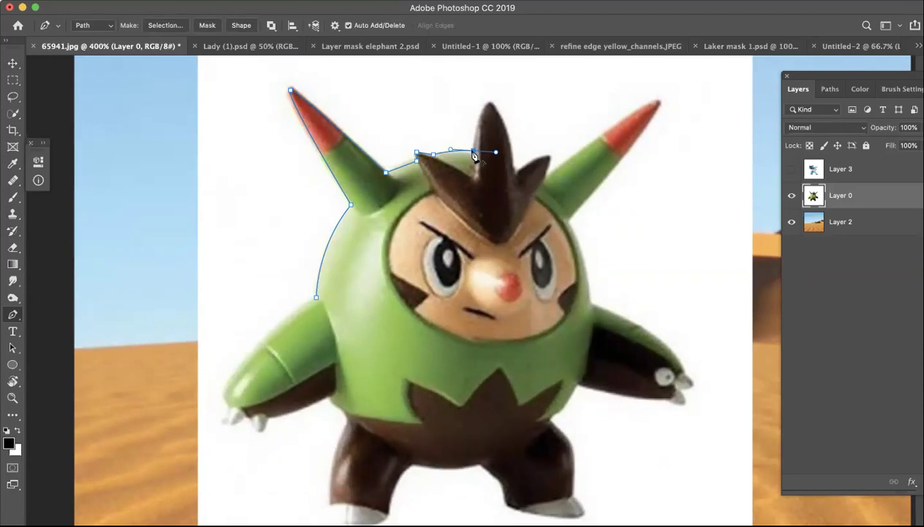
alt+click(473, 151)
click(490, 102)
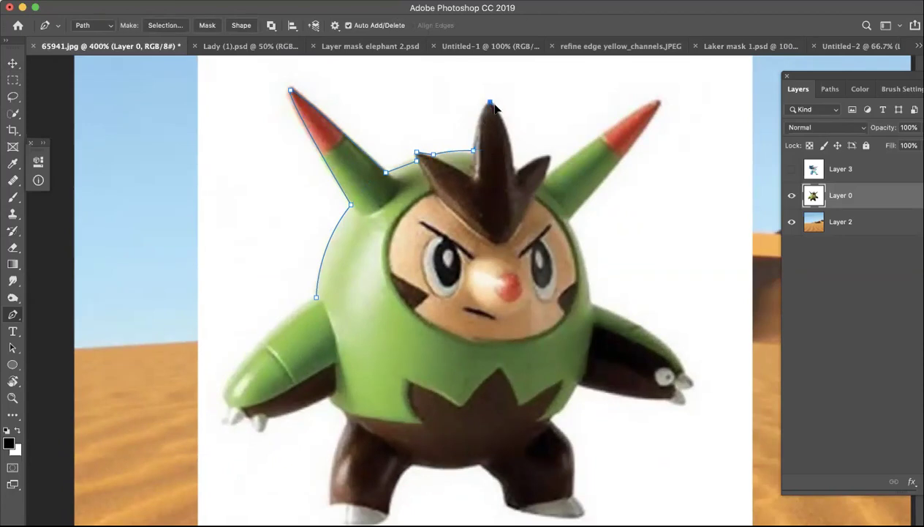
click(513, 168)
click(546, 155)
click(540, 180)
- Continue the path over the right horn tip and down the body's right edge
drag(656, 103, 691, 91)
alt+click(657, 106)
drag(569, 217, 538, 250)
alt+click(569, 217)
click(591, 299)
drag(592, 327, 592, 344)
alt+click(591, 301)
- Trace around the right arm's top, tip, claws and underside
drag(618, 274, 578, 163)
drag(620, 229, 637, 247)
click(642, 262)
click(637, 285)
drag(540, 269, 513, 262)
- Carry the path down the body's right side, around the right foot and up the right leg
alt+click(540, 271)
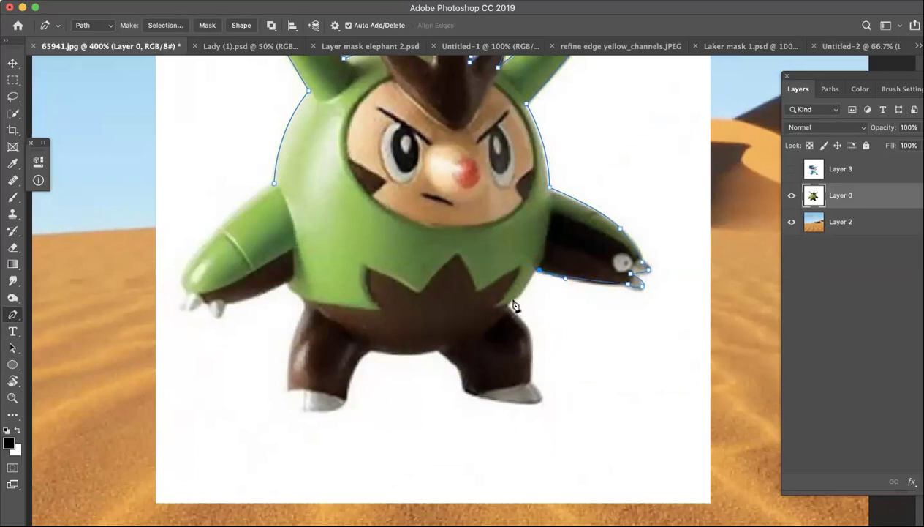
drag(503, 304, 526, 321)
mouse_move(539, 397)
mouse_down()
mouse_move(543, 405)
mouse_move(532, 402)
mouse_up()
click(474, 394)
drag(463, 391, 460, 370)
click(435, 351)
- Trace across the belly, around the left foot and up the left leg to the body
click(371, 350)
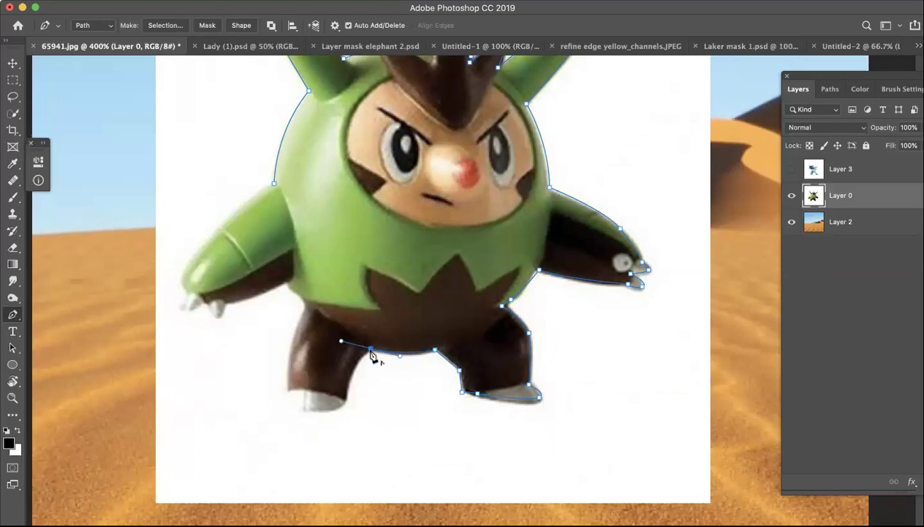
click(356, 363)
click(346, 402)
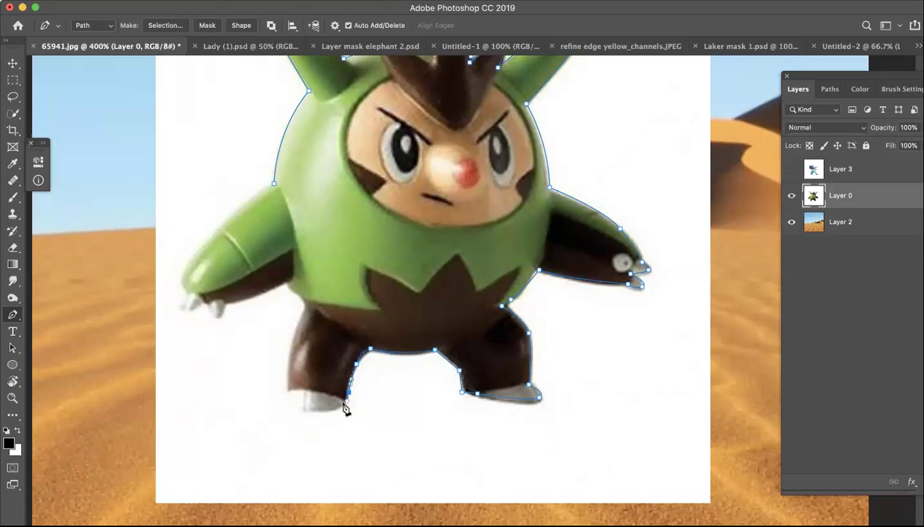
drag(285, 405, 285, 402)
click(292, 392)
click(291, 343)
click(304, 304)
click(289, 285)
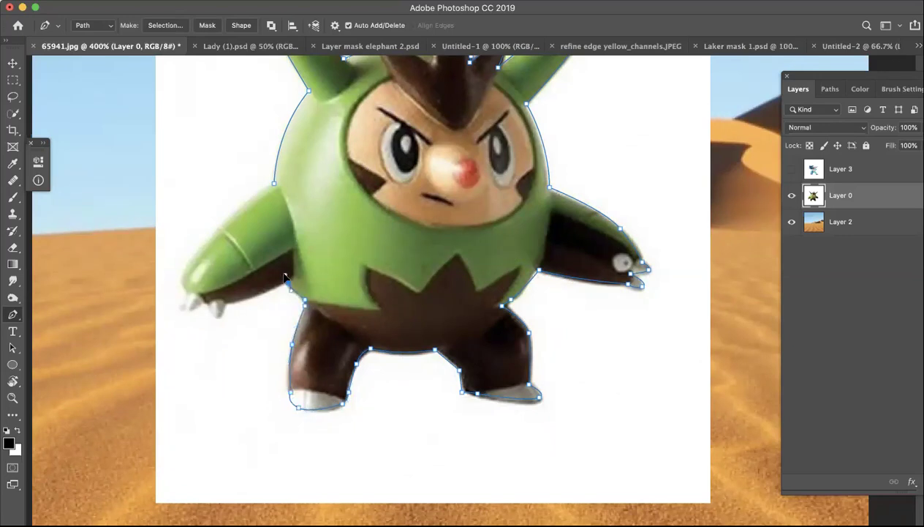
- Outline the left arm's claws and top edge, closing the path at its starting point
click(237, 299)
click(225, 302)
click(220, 315)
click(204, 300)
click(190, 306)
click(184, 304)
click(182, 278)
click(236, 205)
click(274, 183)
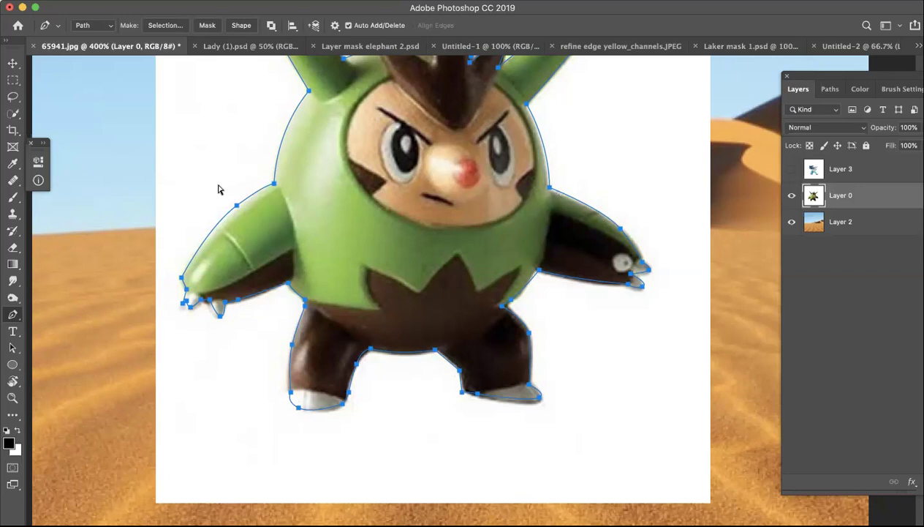
- Shift the anchor on the left arm's top edge to fit the curve, then pick the right shoulder point
ctrl+click(237, 207)
drag(236, 209, 236, 213)
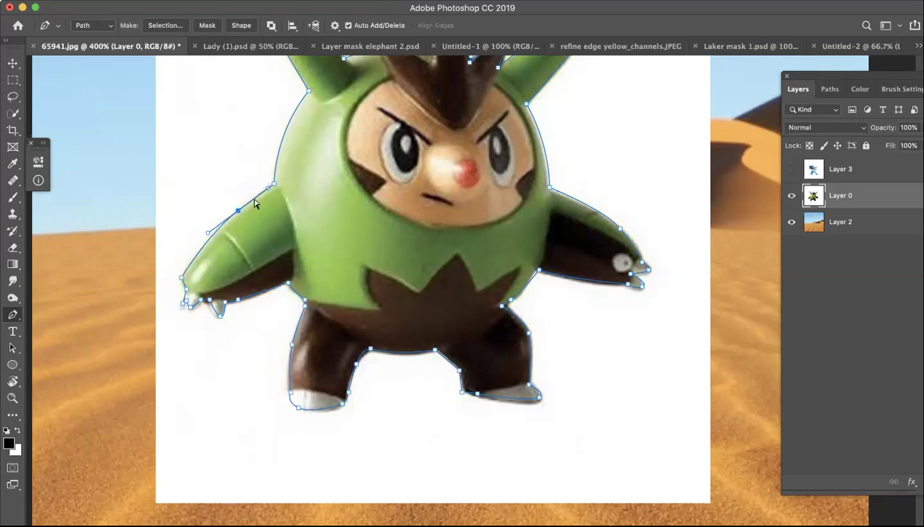
ctrl+click(547, 190)
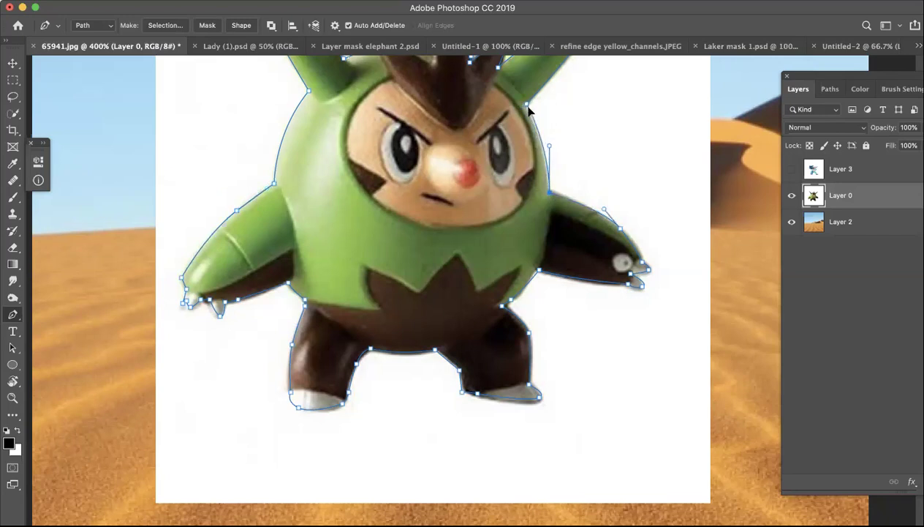
scroll(618, 259, up, 5)
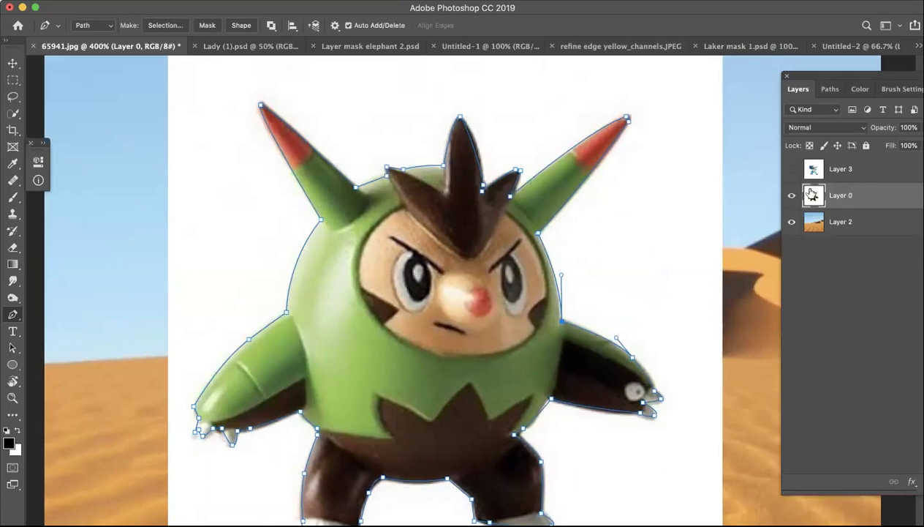
- Make the pen path a vector mask on Layer 0, then select the mask path with the Path Selection tool
click(208, 25)
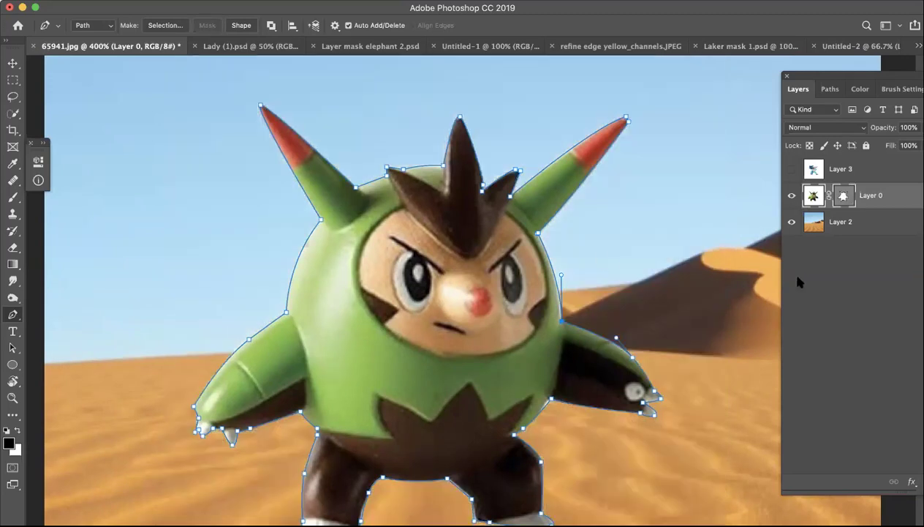
click(796, 280)
key(a)
click(837, 195)
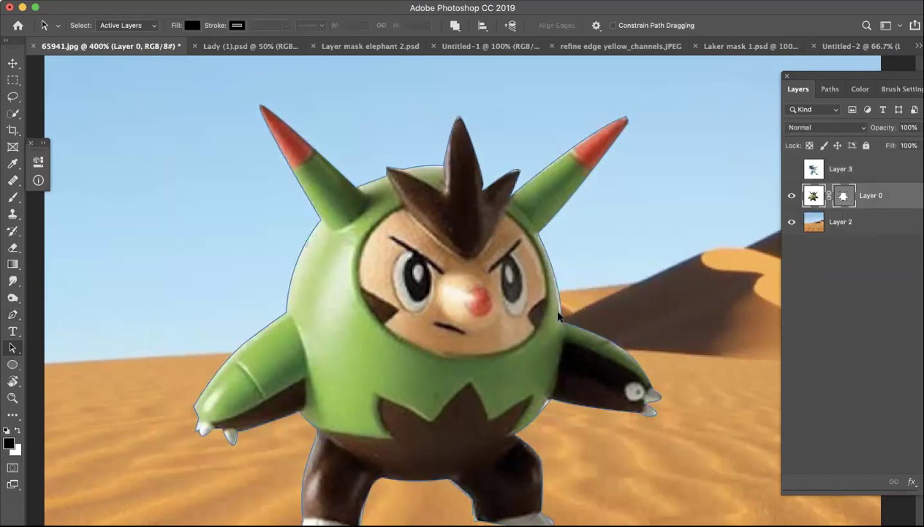
click(561, 316)
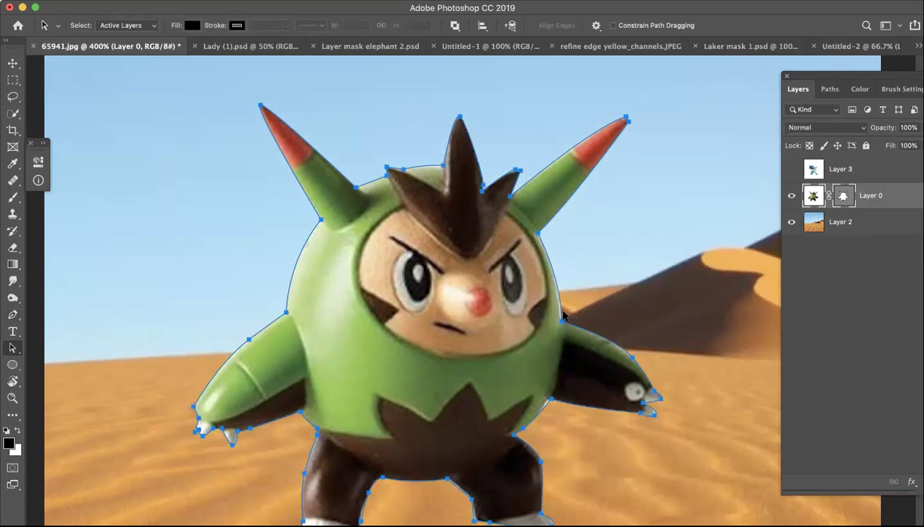
- With the Direct Selection tool, straighten the mask segment between the legs, then zoom out with Cmd+-
click(13, 348)
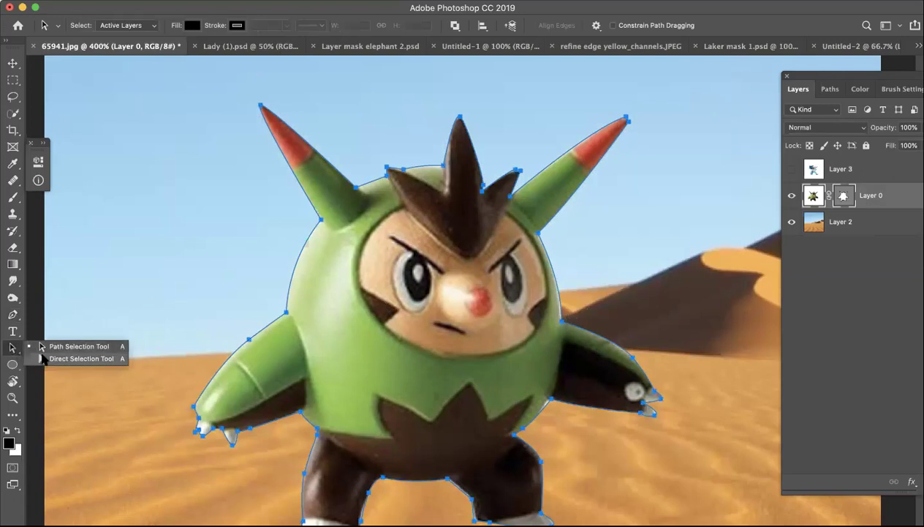
click(46, 359)
click(561, 321)
click(582, 121)
scroll(404, 354, down, 5)
click(498, 363)
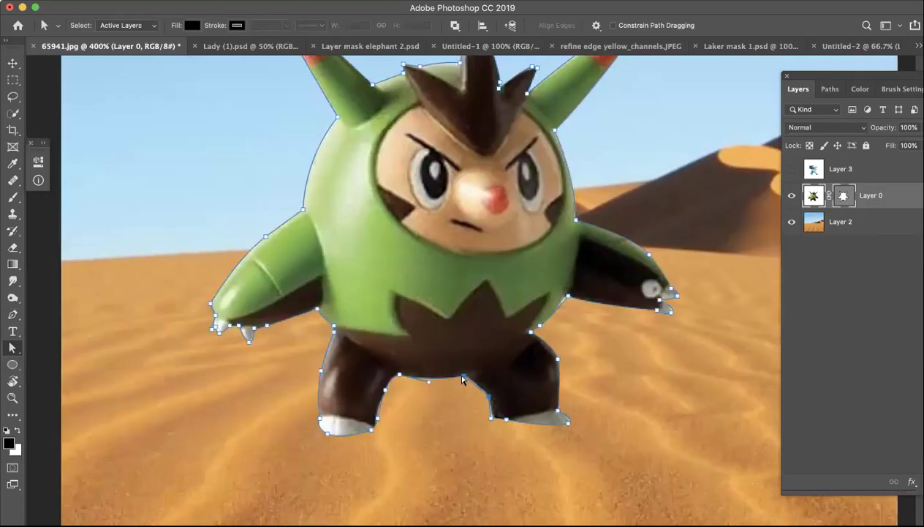
drag(467, 375, 468, 373)
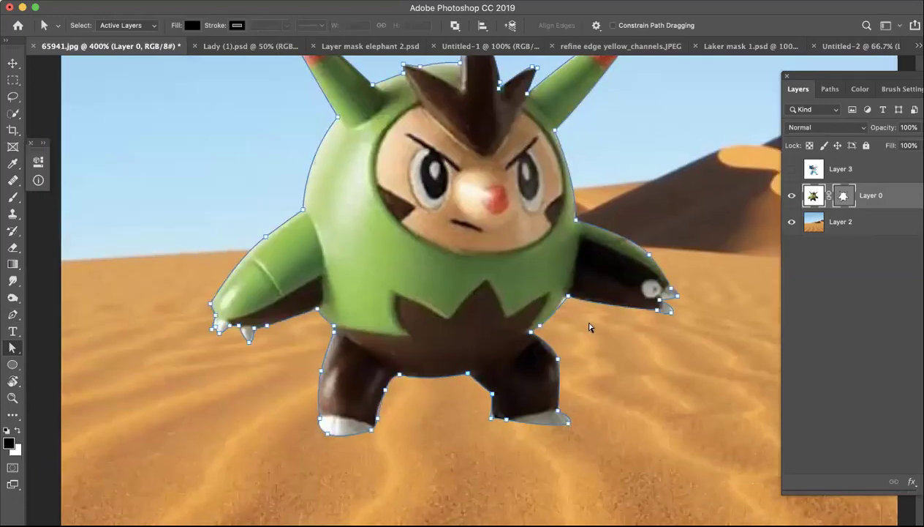
click(568, 298)
click(607, 330)
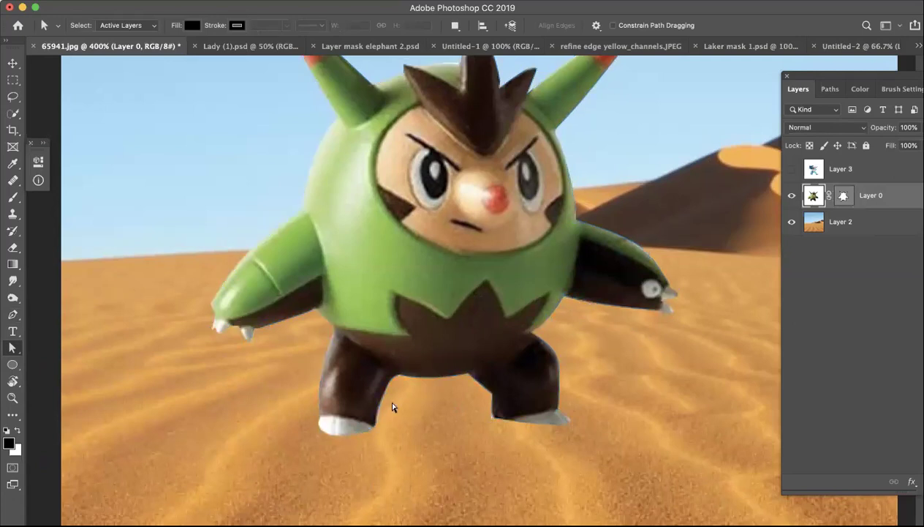
click(373, 431)
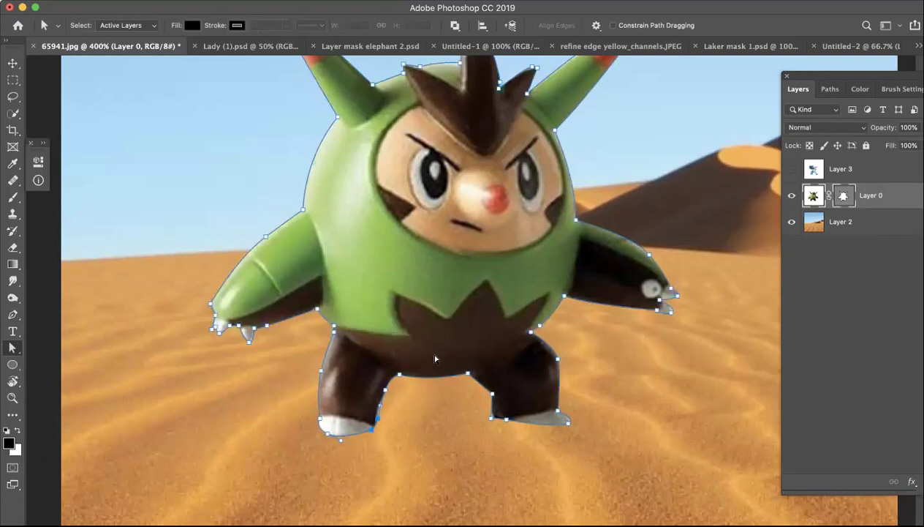
key(super+minus)
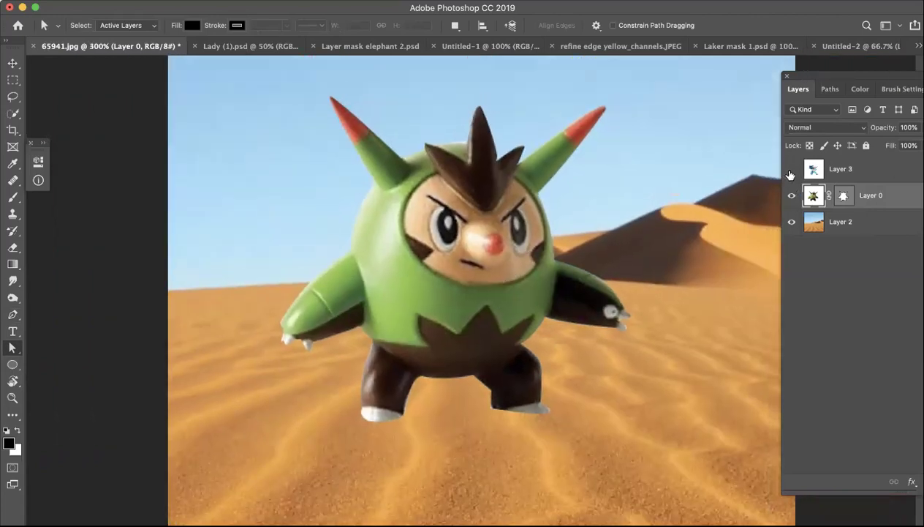
- Show the frog image on Layer 3 and hide the green toy on Layer 0
click(792, 170)
click(789, 196)
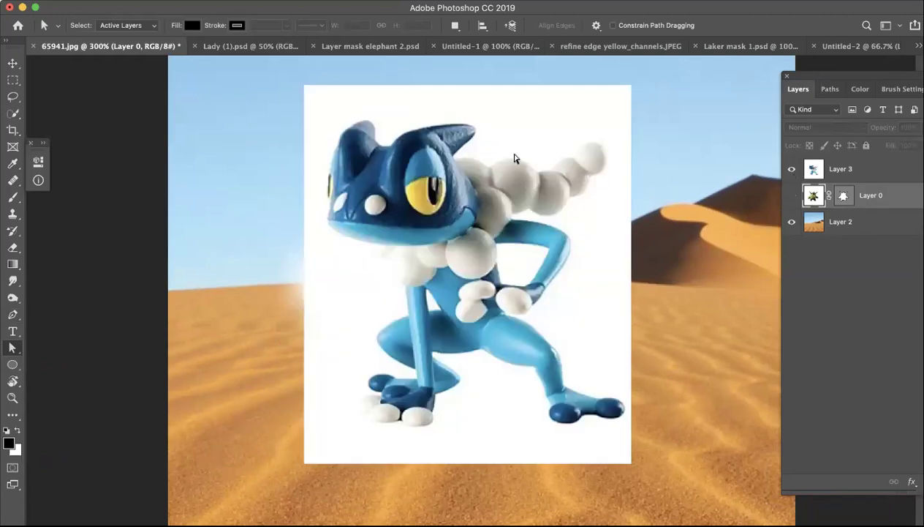
key(v)
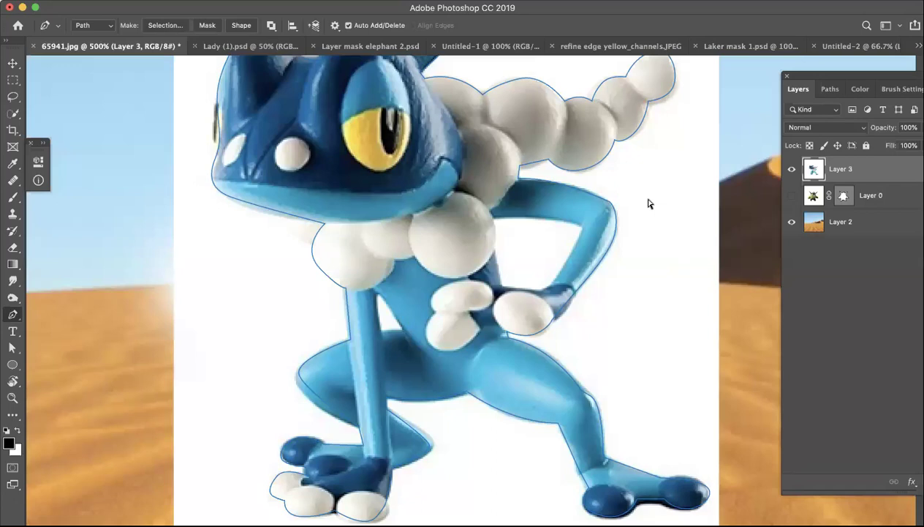
- Draw a closed six-anchor subpath around the gap under the frog's bent arm
ctrl+click(615, 234)
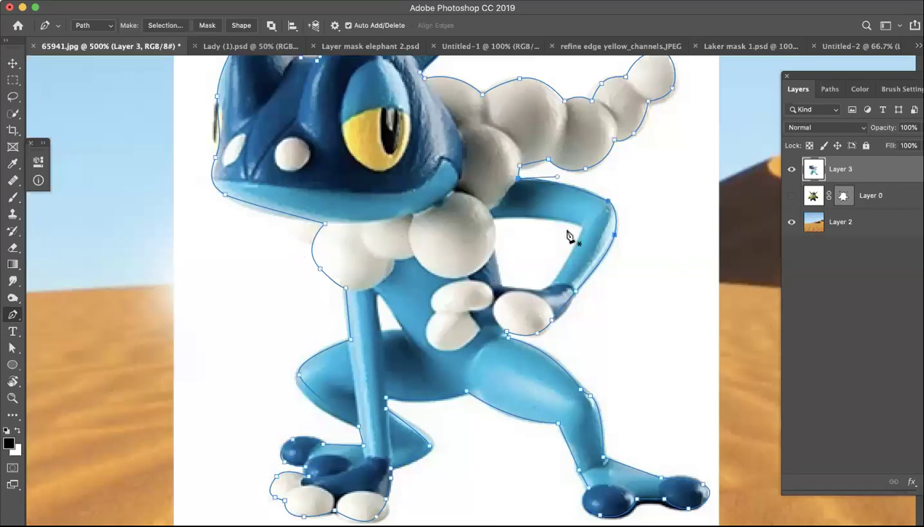
scroll(556, 271, up, 5)
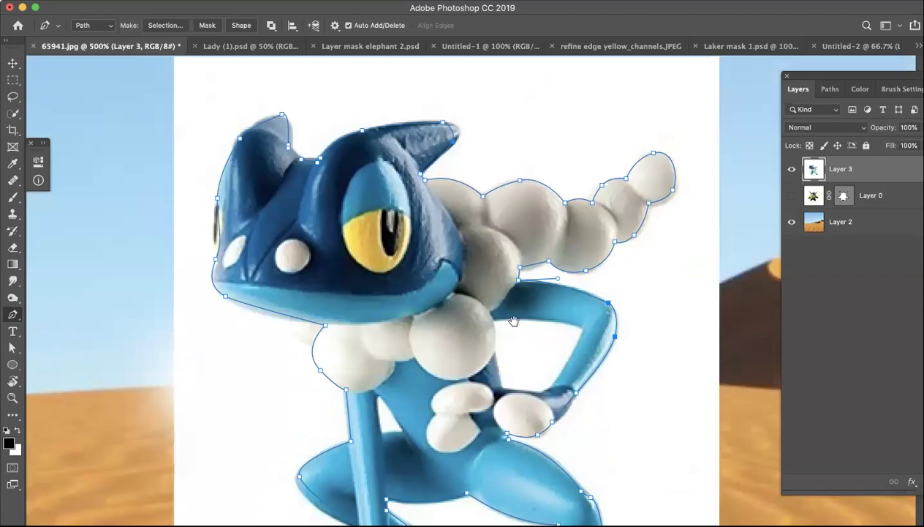
scroll(512, 314, down, 3)
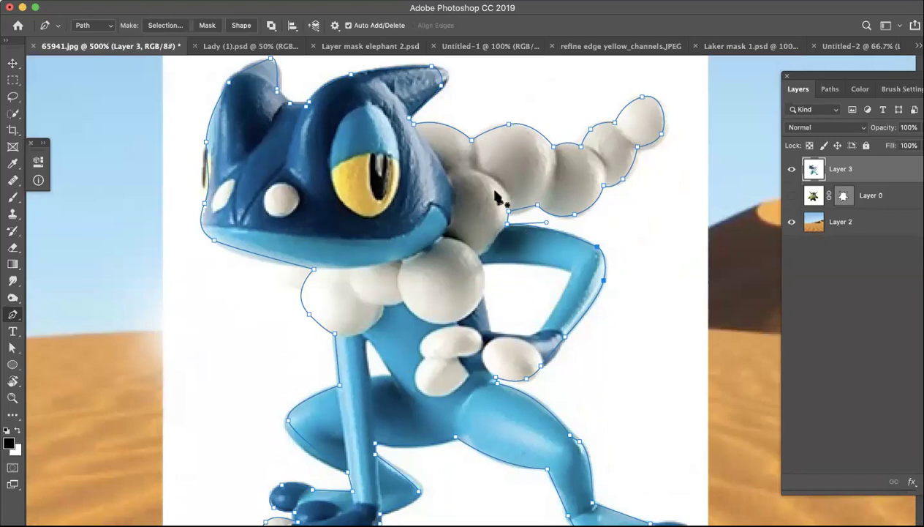
click(481, 264)
click(501, 262)
click(561, 265)
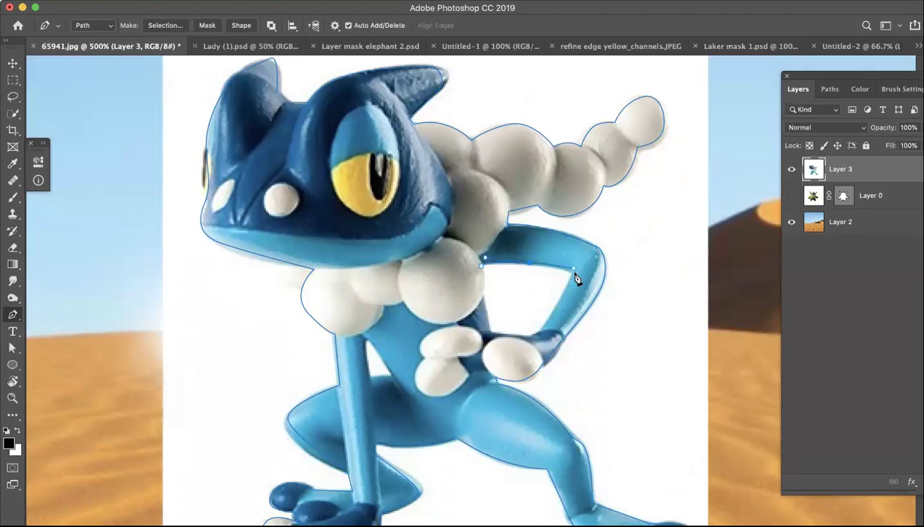
click(575, 270)
click(540, 333)
click(481, 295)
click(482, 266)
key(Escape)
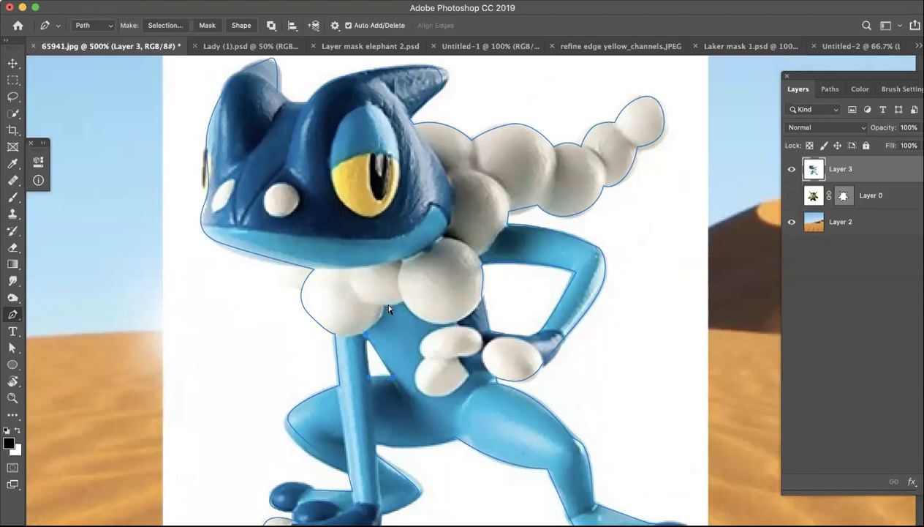
- Select the entire frog path and close the small floating panel
ctrl+click(192, 150)
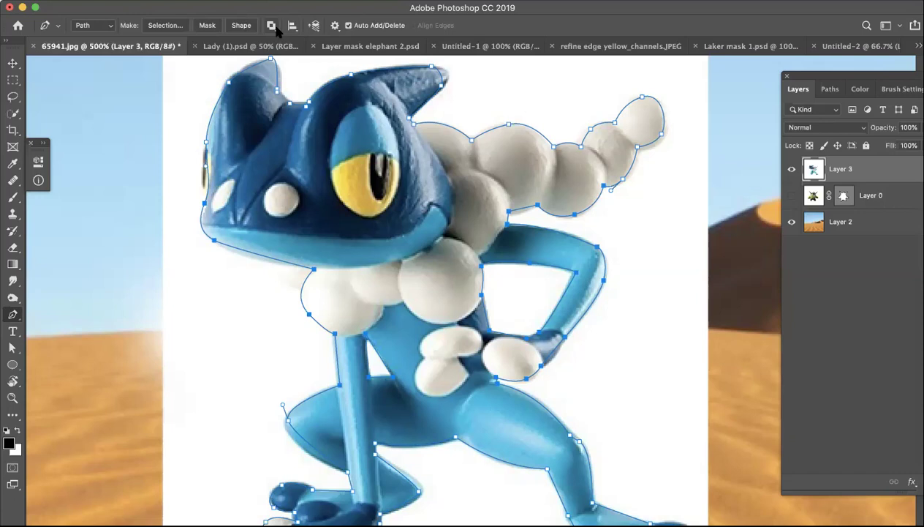
click(33, 146)
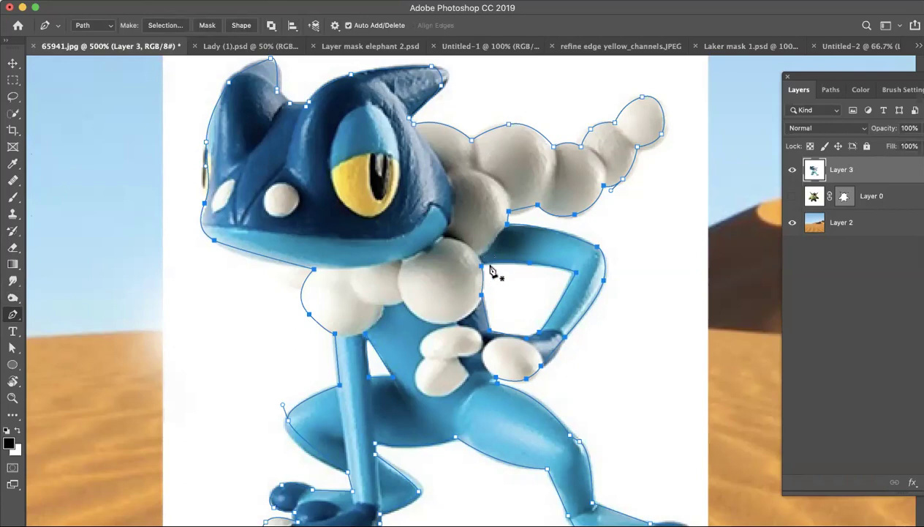
- Apply a vector mask to the frog layer twice, undoing it each time
click(207, 27)
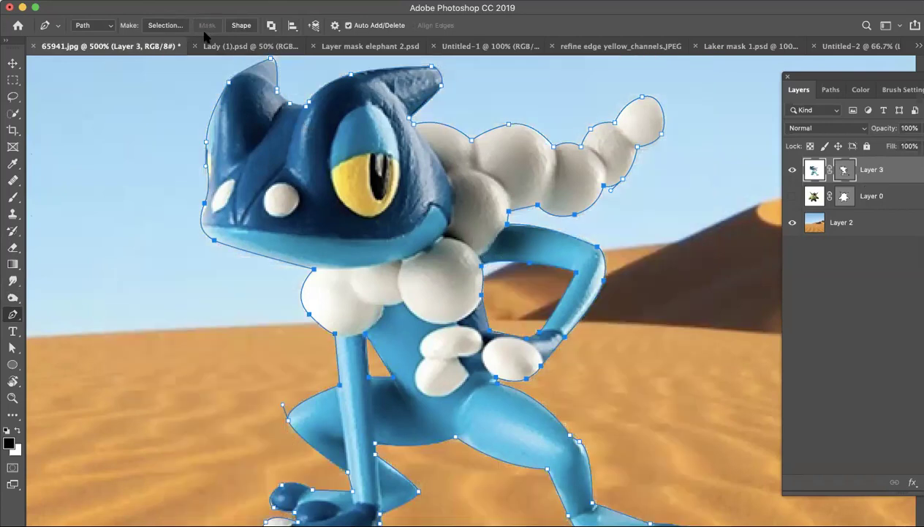
key(super+z)
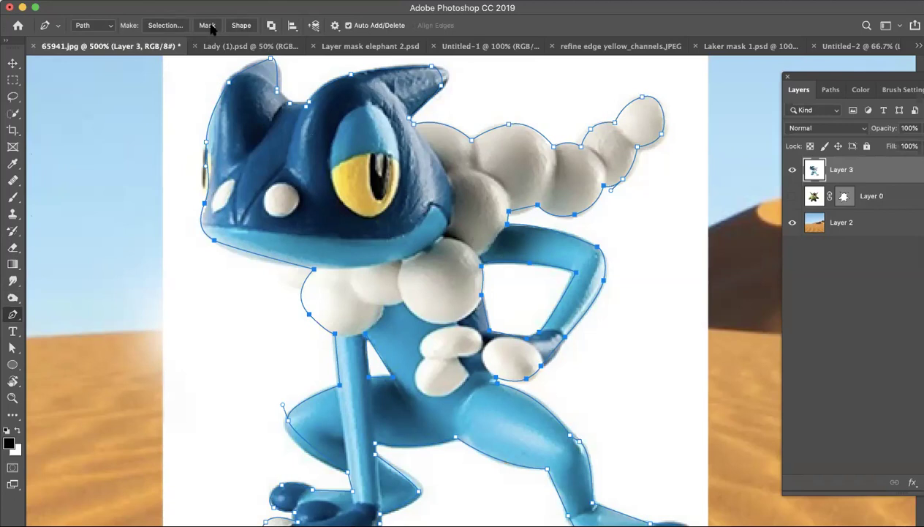
click(209, 25)
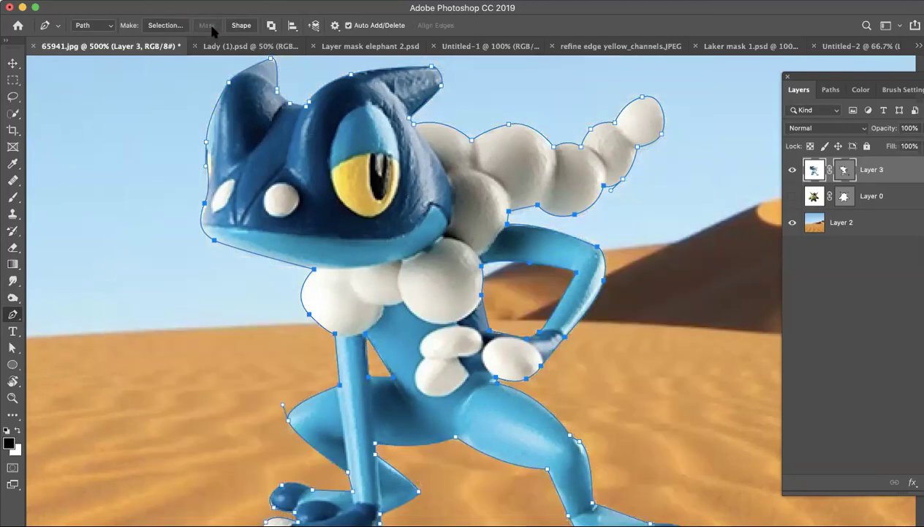
key(super+z)
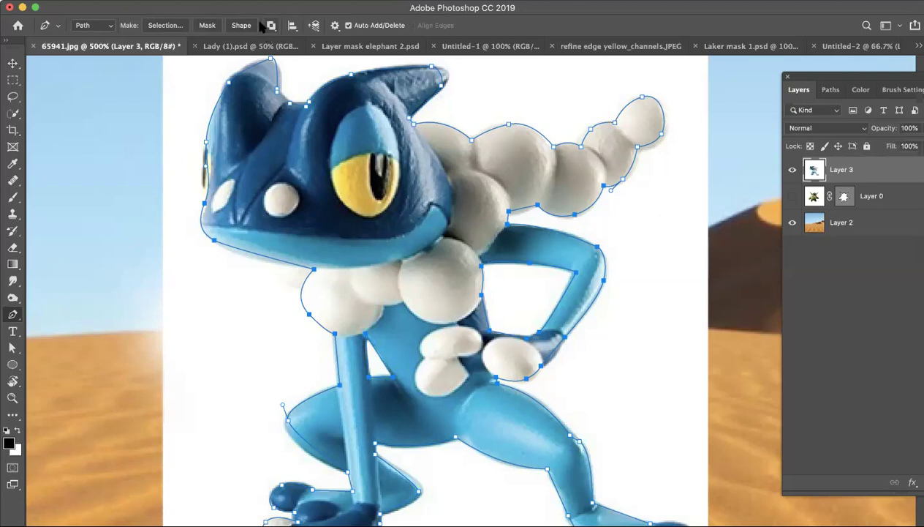
- Set the frog path to Subtract Front Shape and mask Layer 3 with it
click(276, 29)
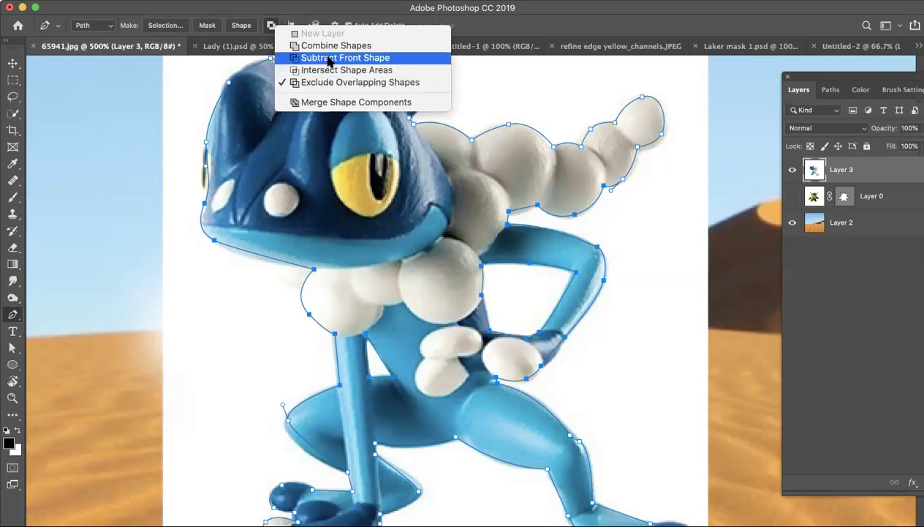
click(327, 62)
click(210, 26)
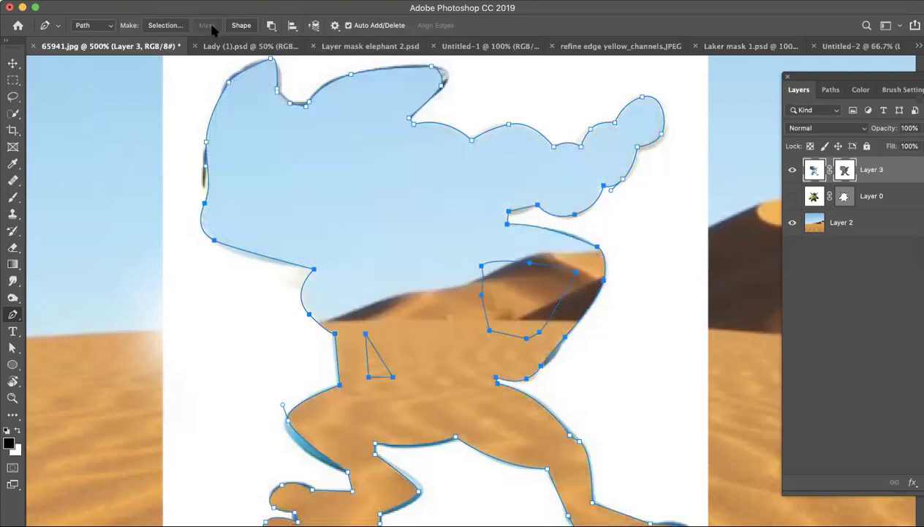
- Try masking Layer 3 with the frog path set to Intersect Shape Areas, then undo it
key(super+z)
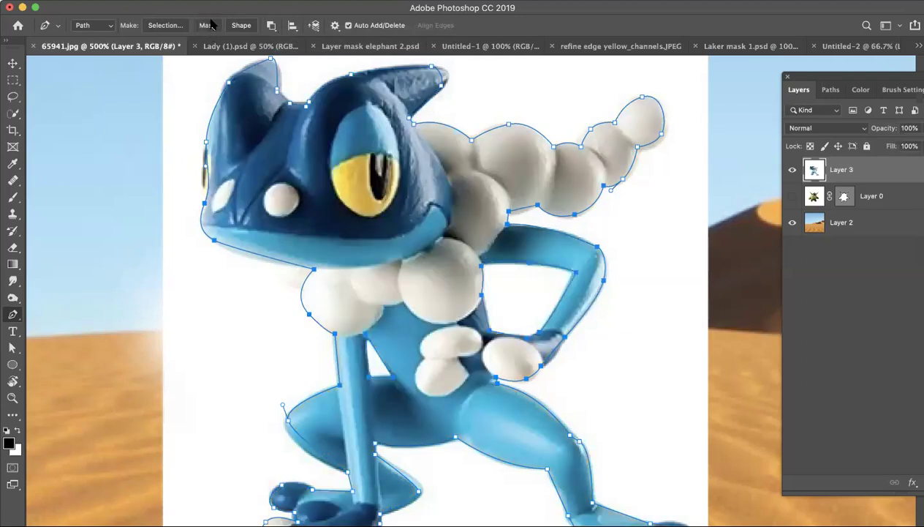
click(267, 27)
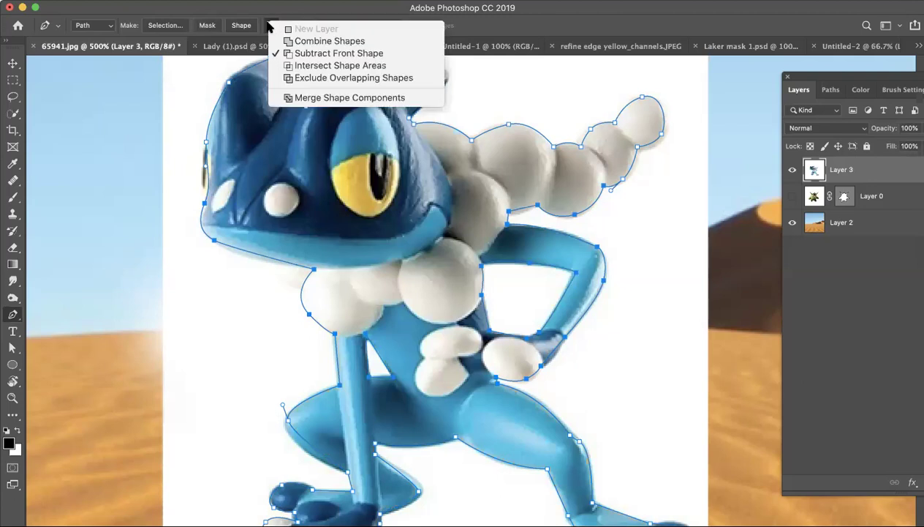
click(310, 64)
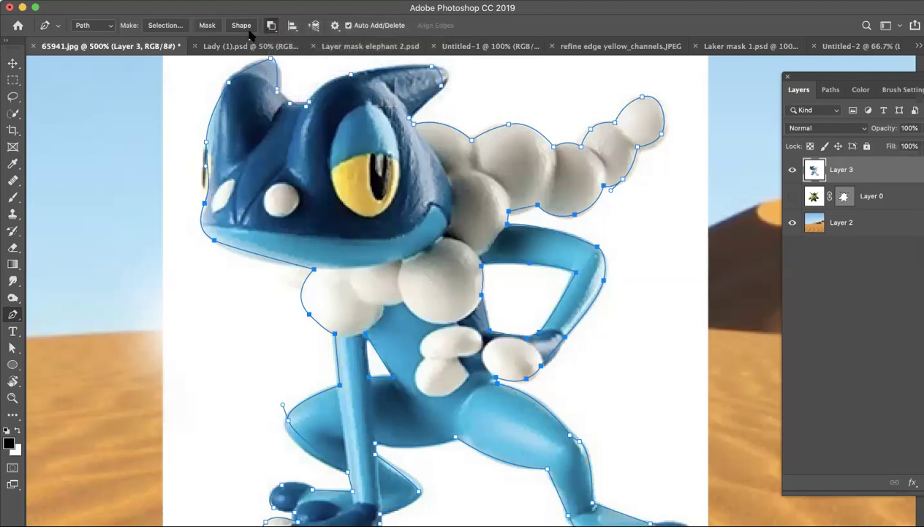
click(208, 25)
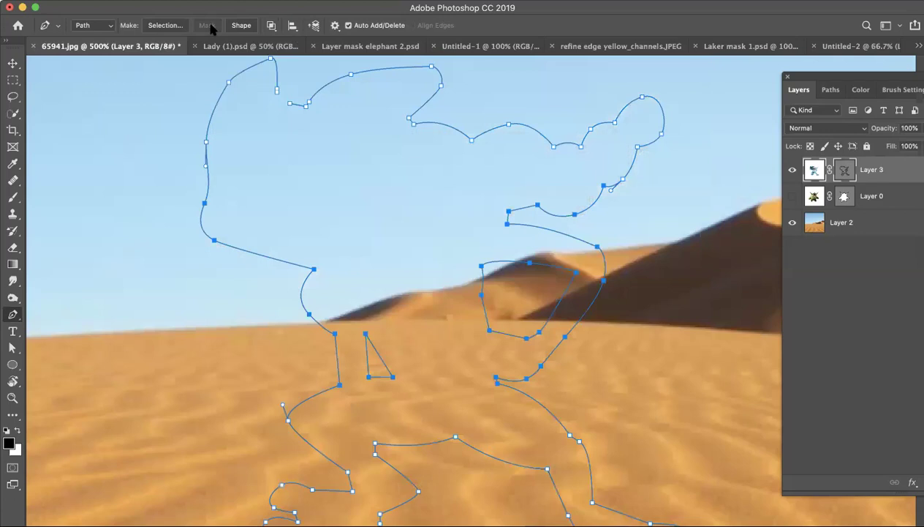
key(ctrl+z)
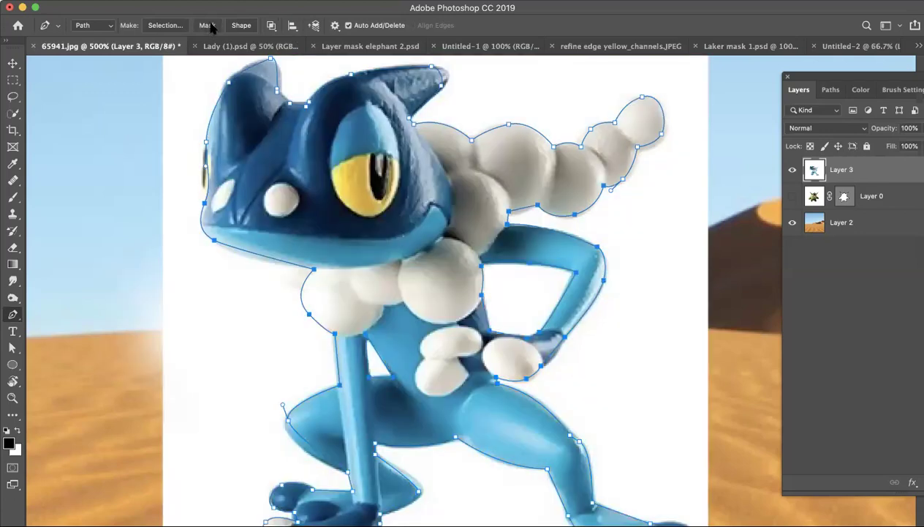
- Mask Layer 3 with the frog path set to Exclude Overlapping Shapes, then deselect the layer
click(271, 27)
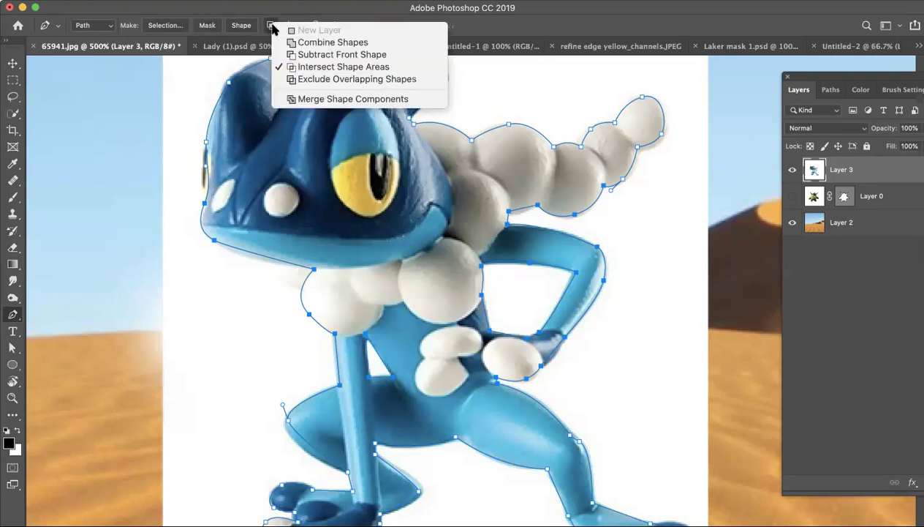
click(316, 79)
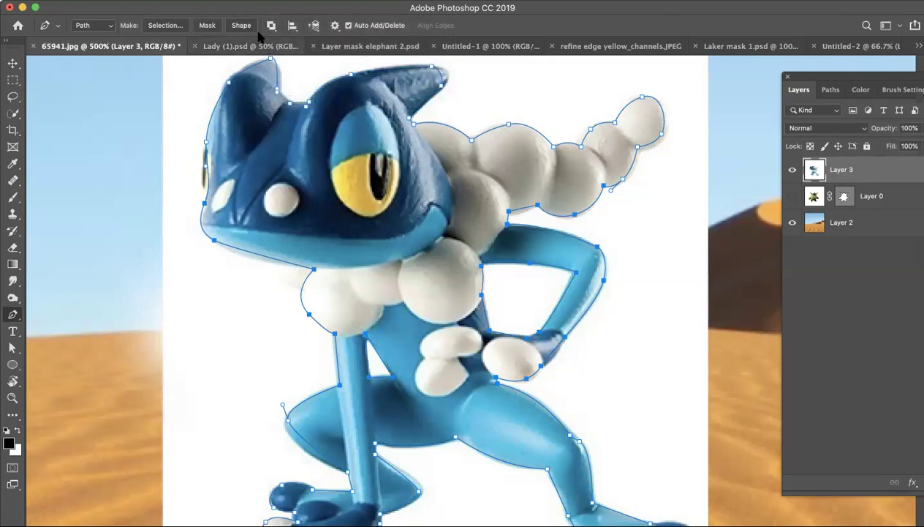
click(208, 25)
click(790, 268)
- Show Layer 0, move the frog right and down, and the green toy left and up
scroll(482, 234, down, 3)
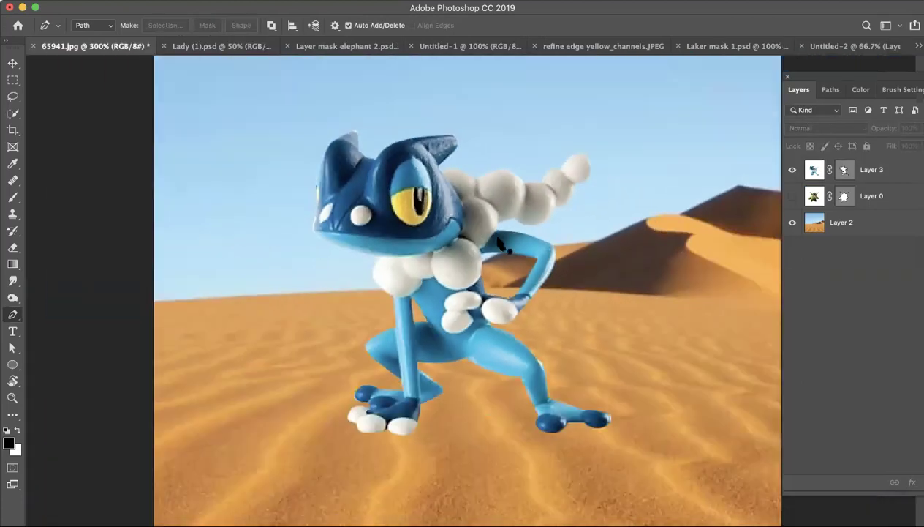
click(792, 196)
key(v)
drag(399, 208, 539, 260)
drag(340, 241, 278, 229)
click(820, 294)
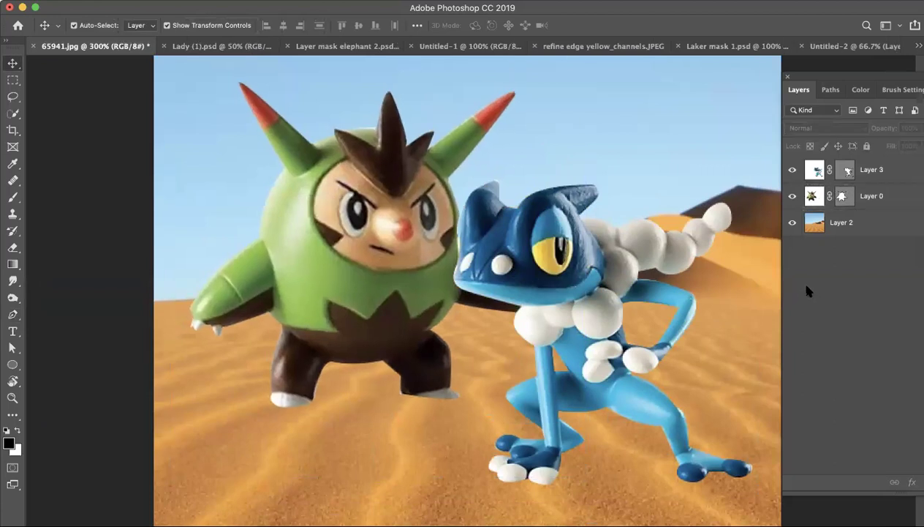